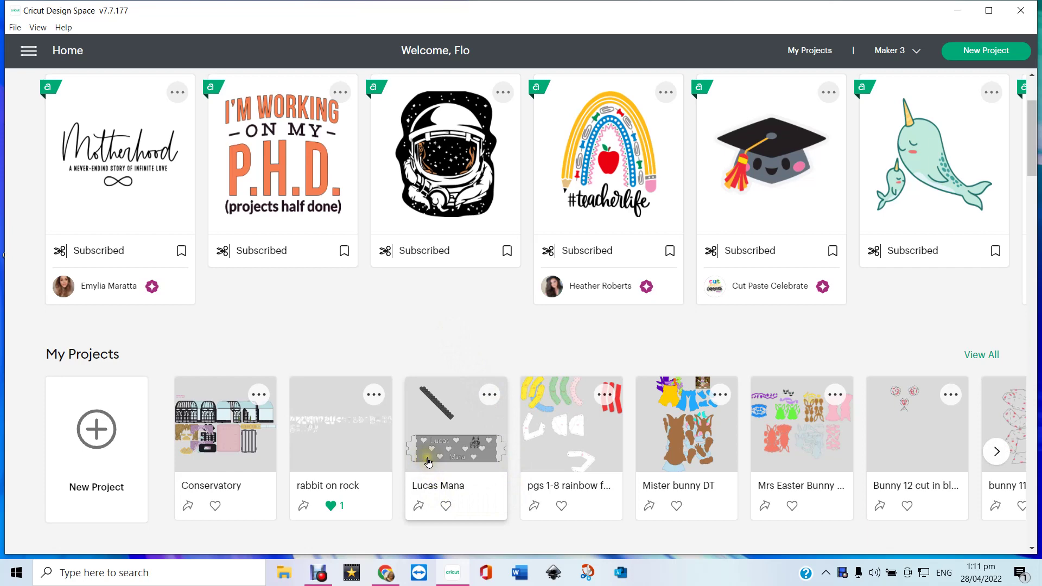
- From My Projects on the Home page, open the Lucas Mana project's preview
click(454, 484)
click(444, 452)
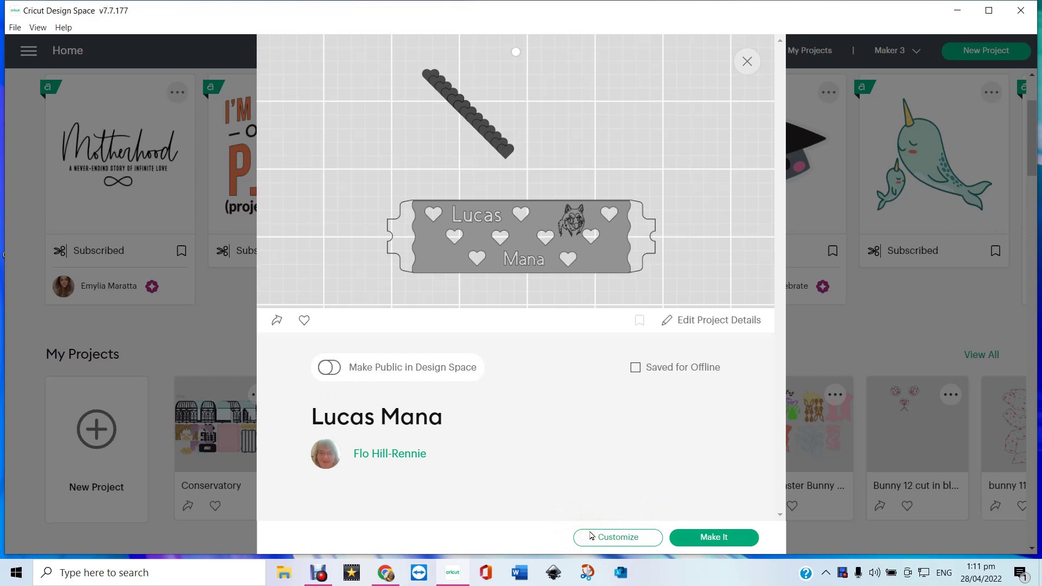
- Customize Lucas Mana into Canvas and drag the name plate up, just beneath the heart chain
click(595, 538)
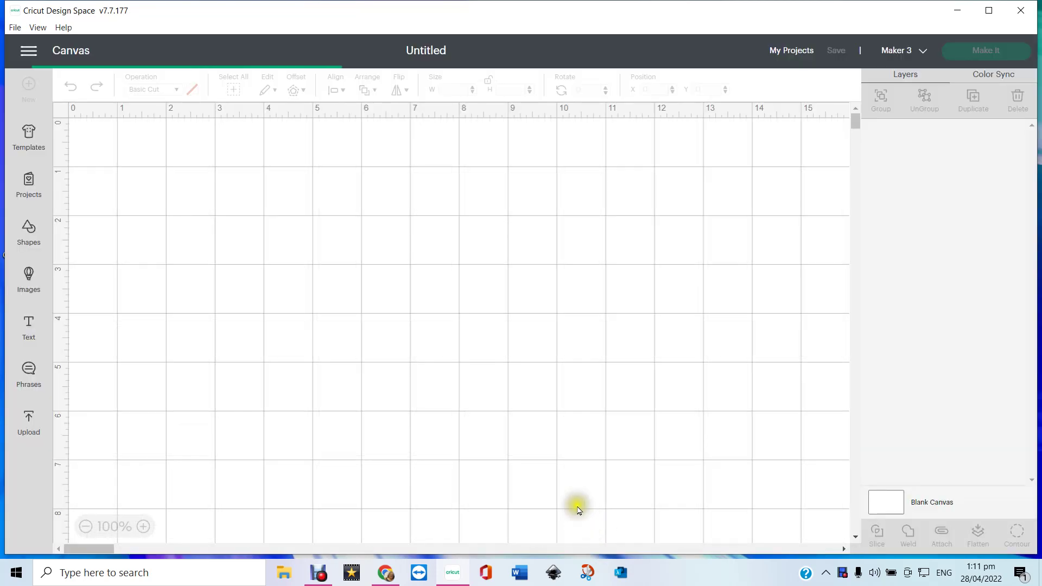
click(472, 326)
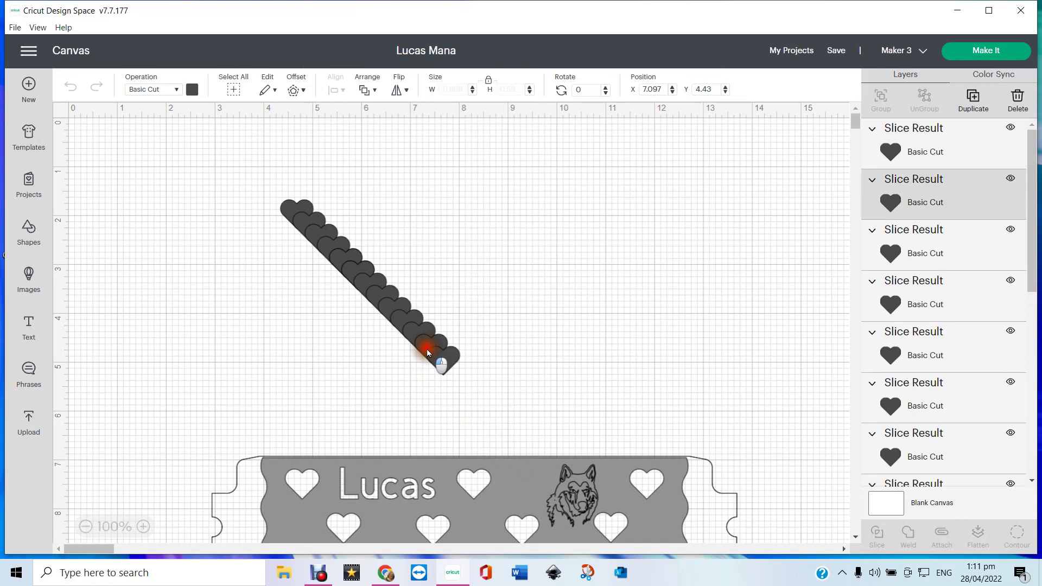
drag(427, 354, 433, 343)
click(527, 468)
drag(526, 468, 559, 400)
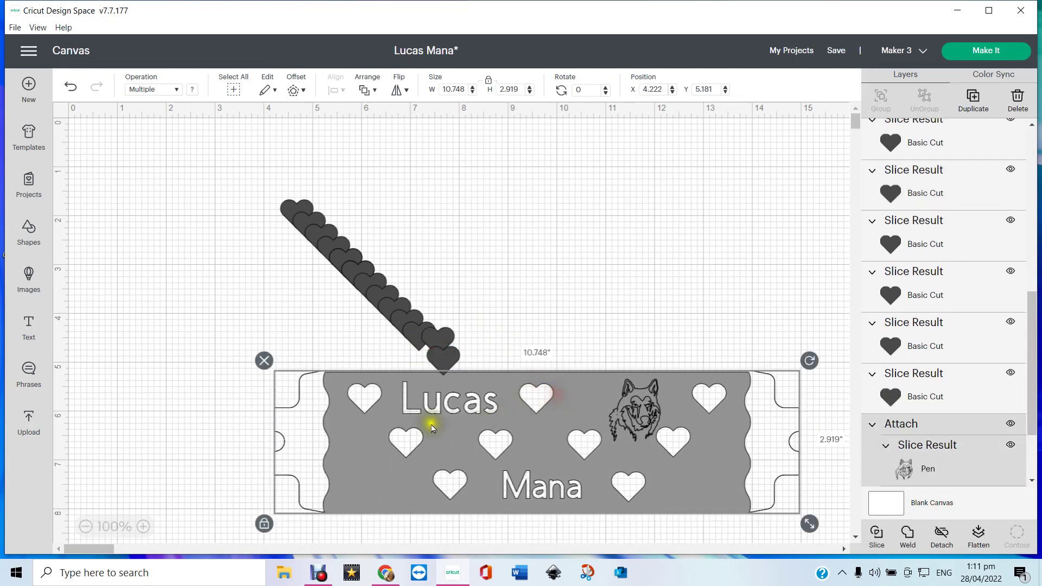
drag(564, 439, 497, 420)
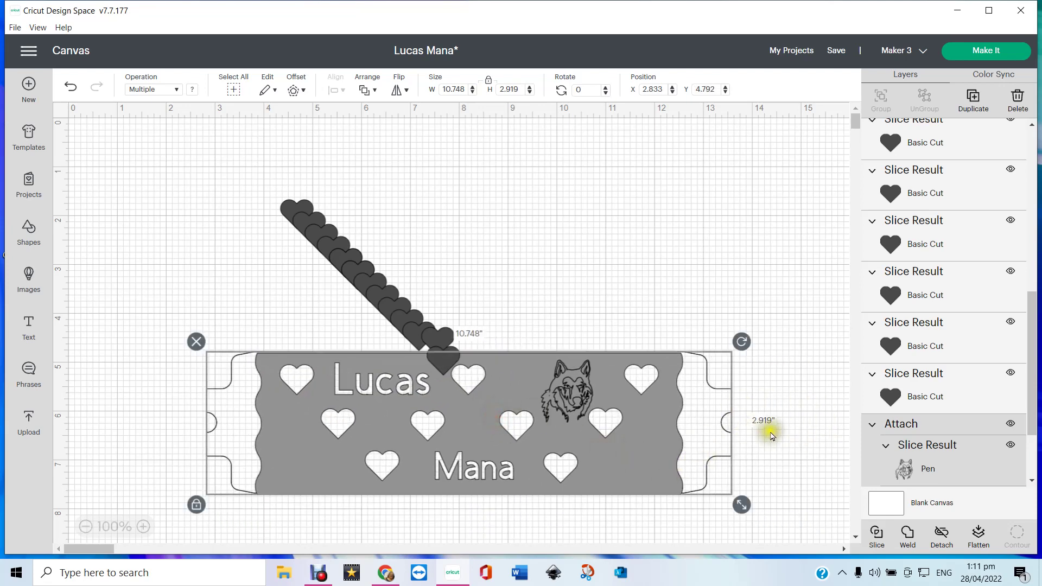
drag(627, 430, 703, 376)
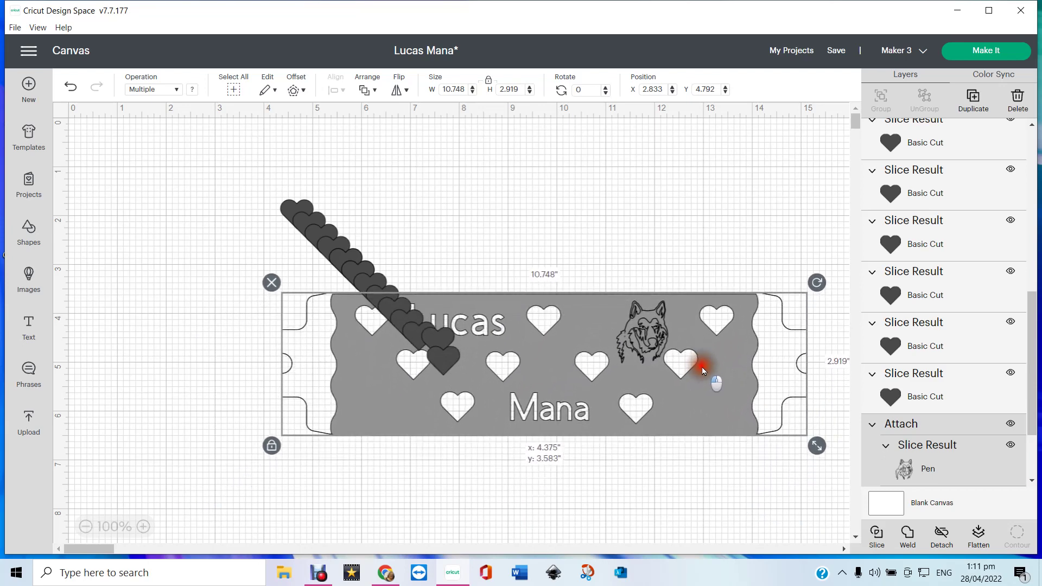
drag(703, 376, 696, 368)
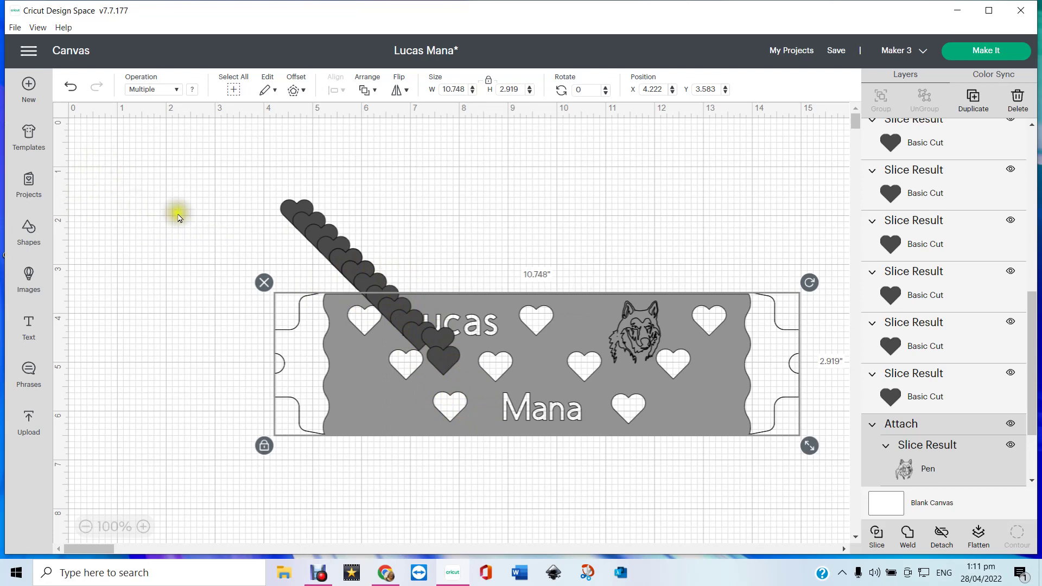
- Add a Writing-style pen text box and place it at the canvas's upper left
click(25, 325)
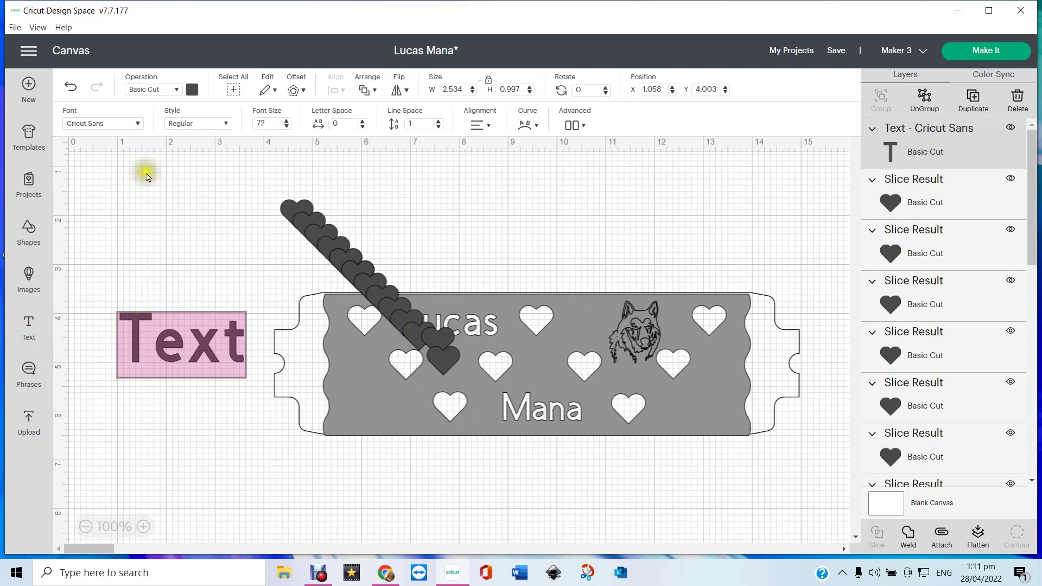
click(227, 124)
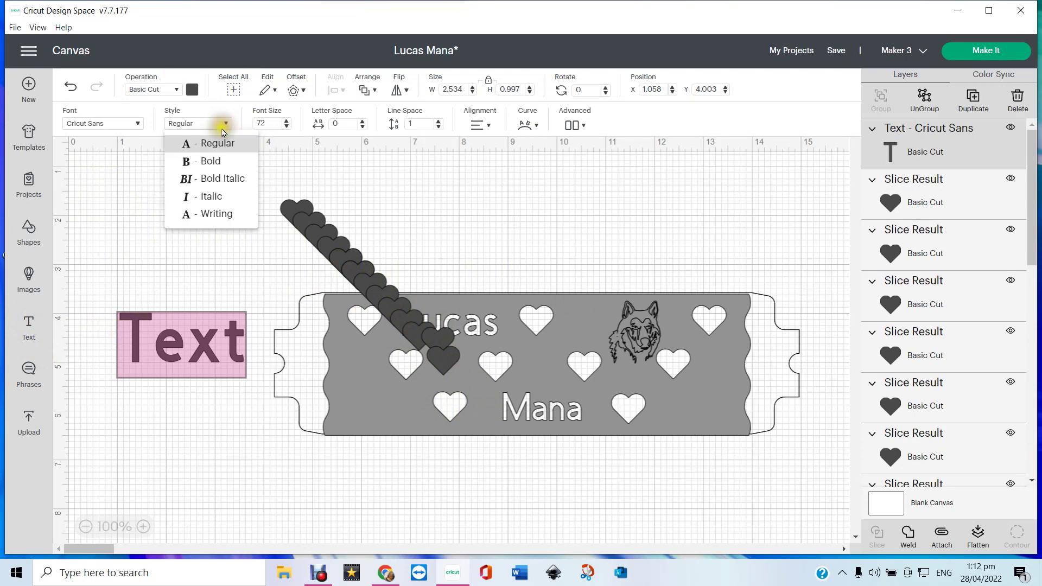
click(199, 214)
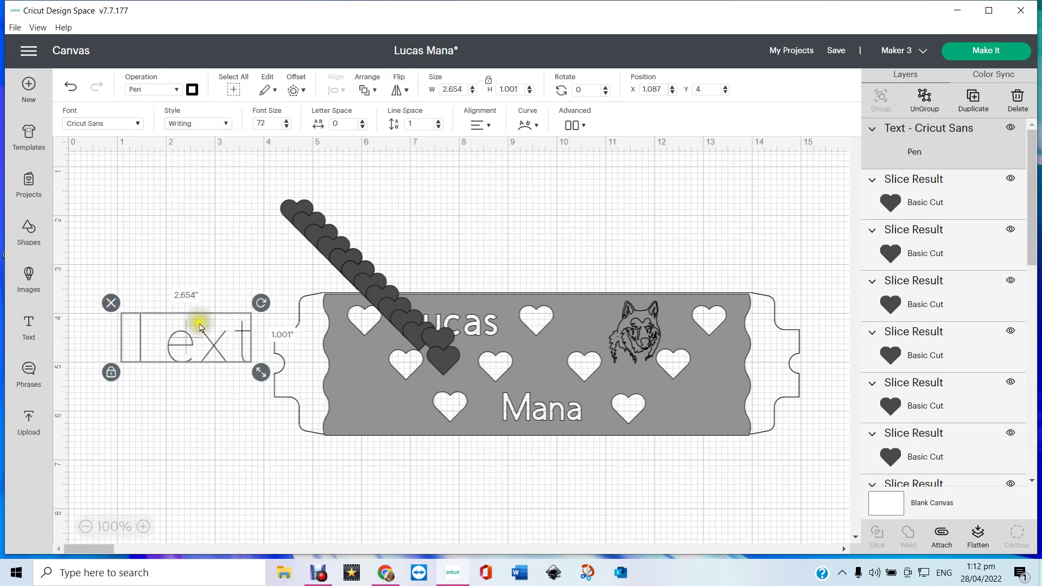
drag(186, 340, 179, 222)
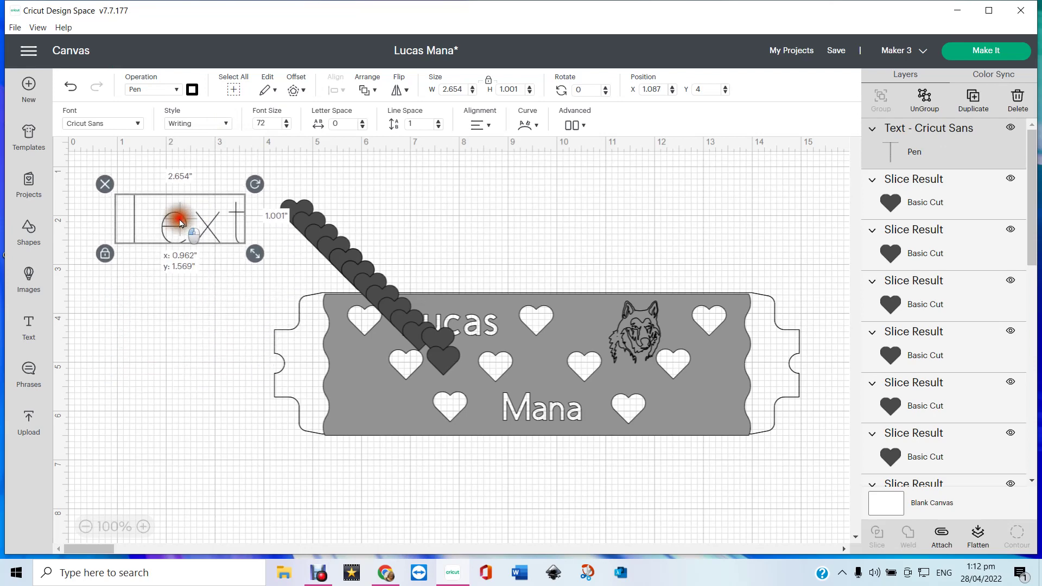
double_click(171, 217)
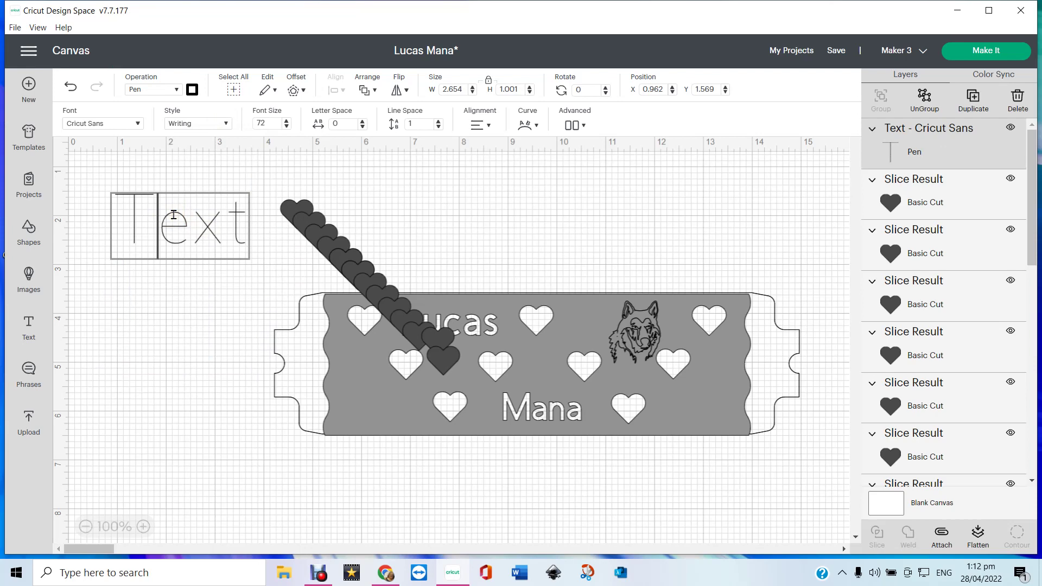
- Replace the placeholder 'Text' with 'this turn out the wrong' and start a second line
key(BackSpace)
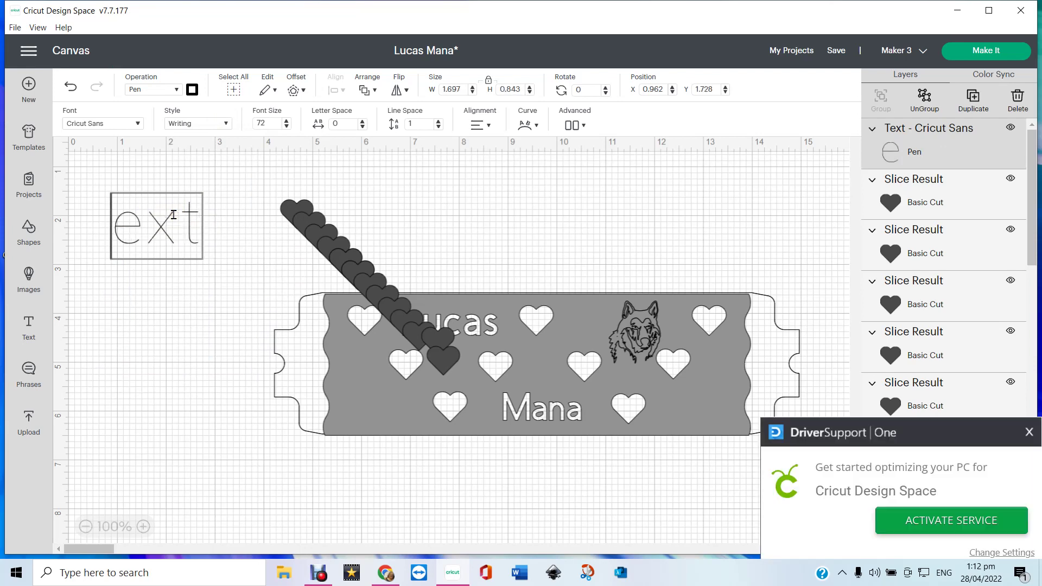
key(Delete)
key(Delete)
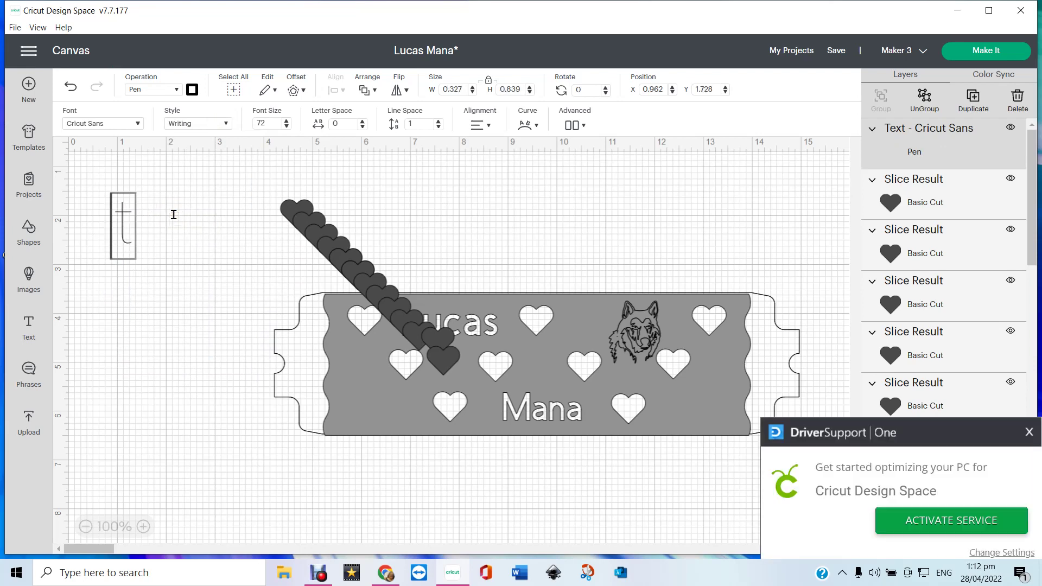
key(Delete)
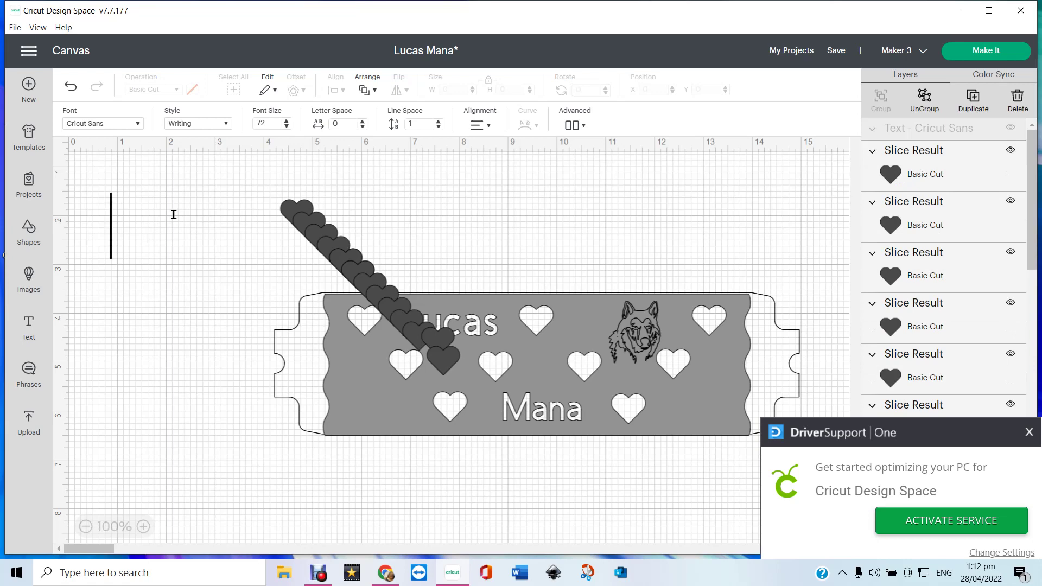
text(thi)
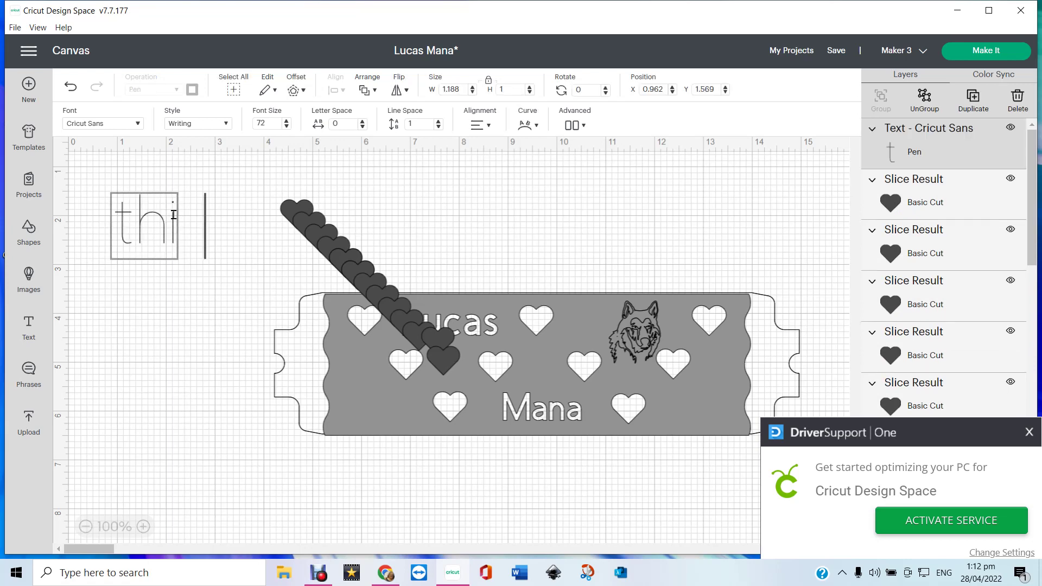
text(s t)
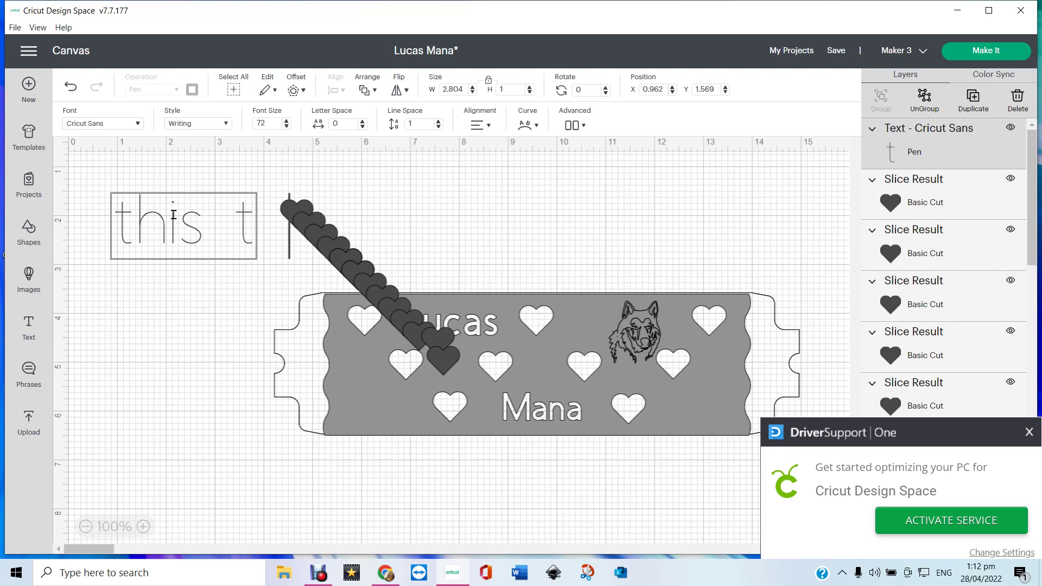
text(urn o)
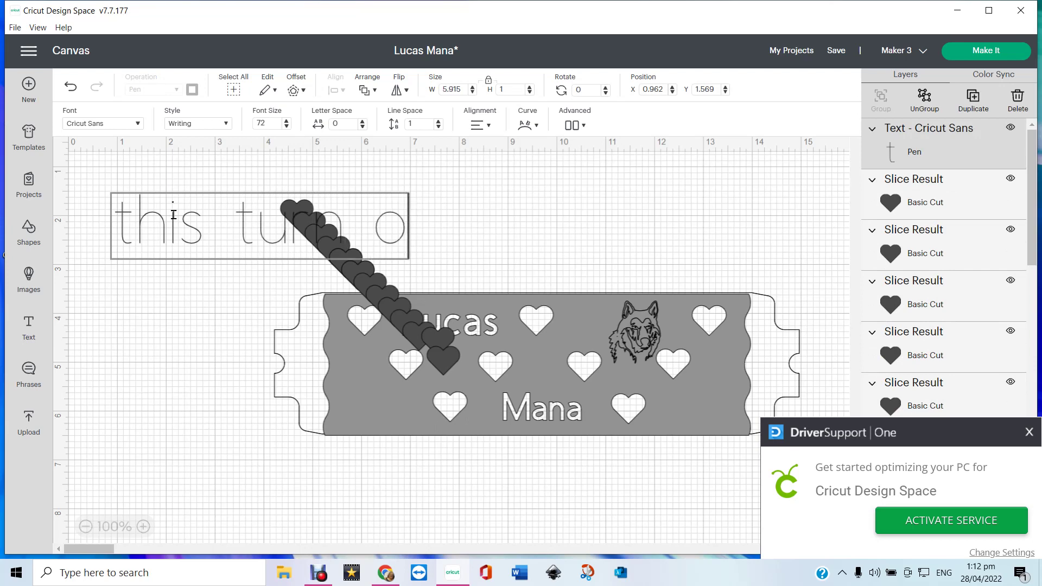
text(ut th)
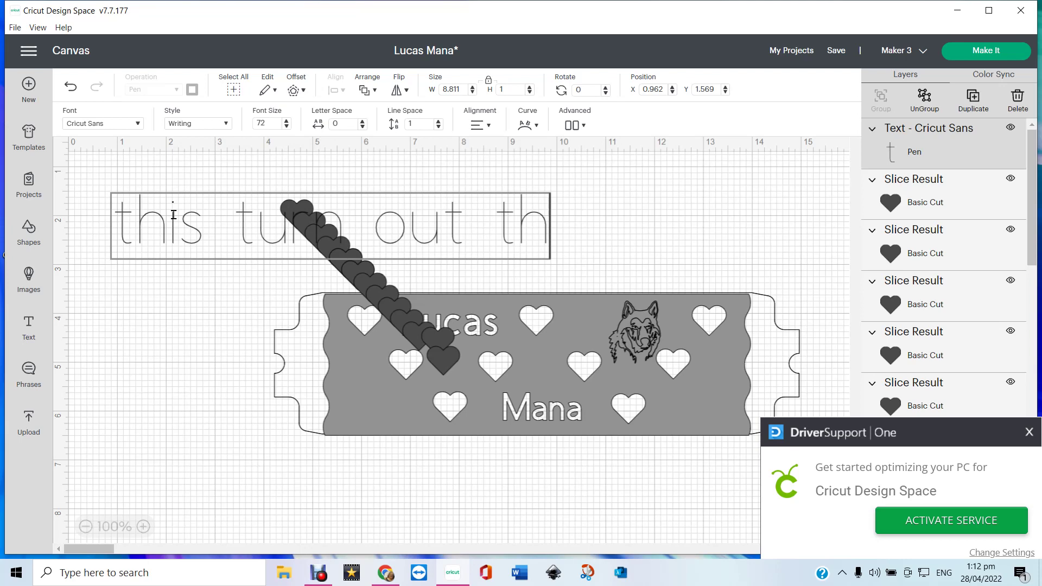
text(e wr)
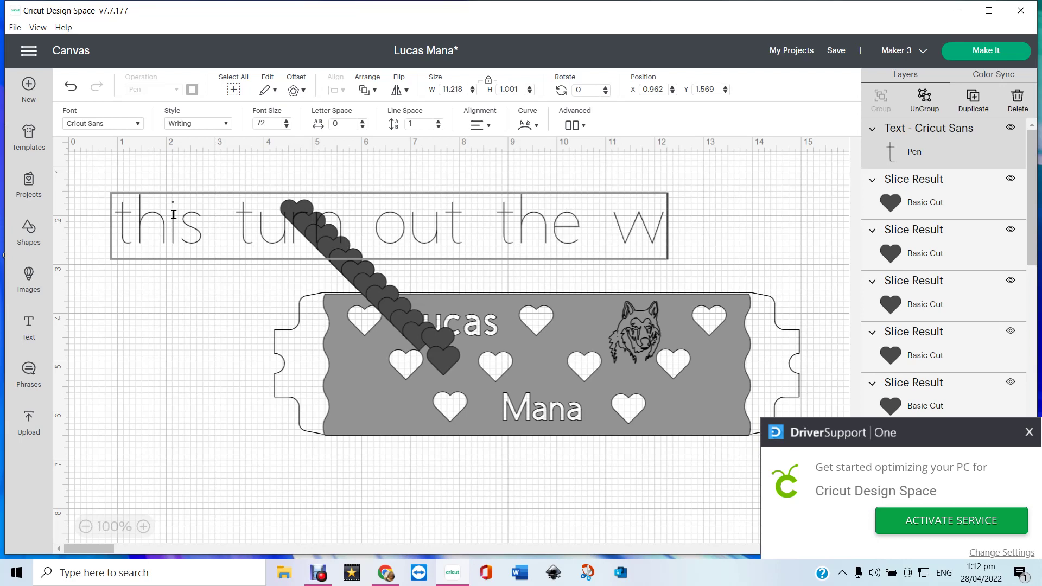
text(o)
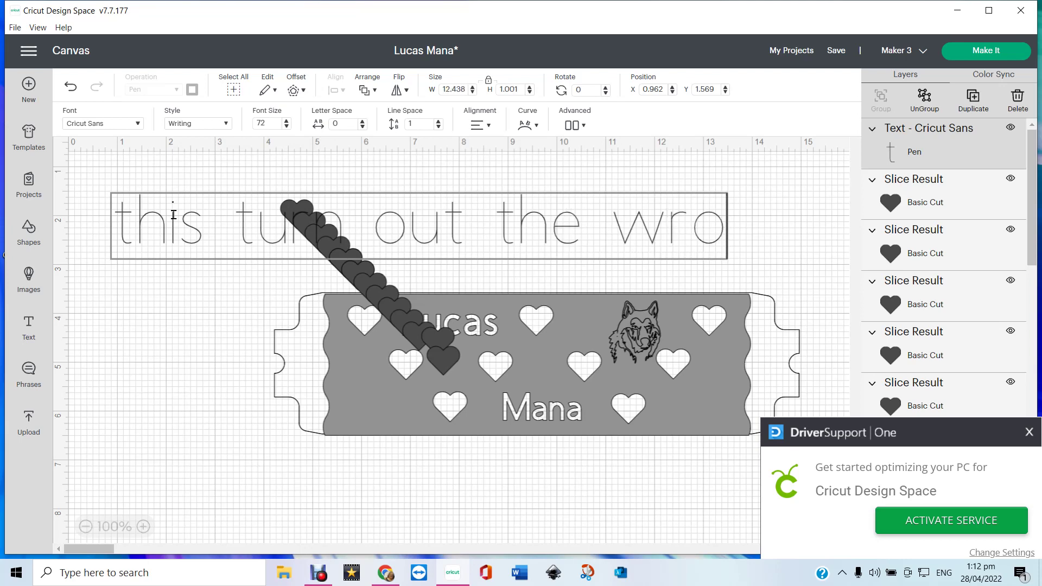
text(ng s)
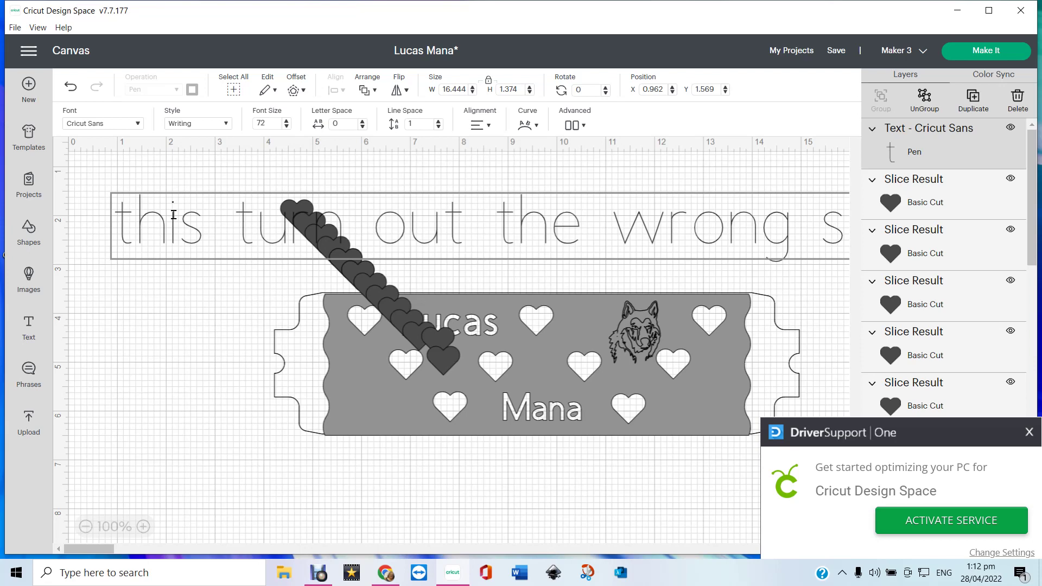
key(Return)
text(its too small)
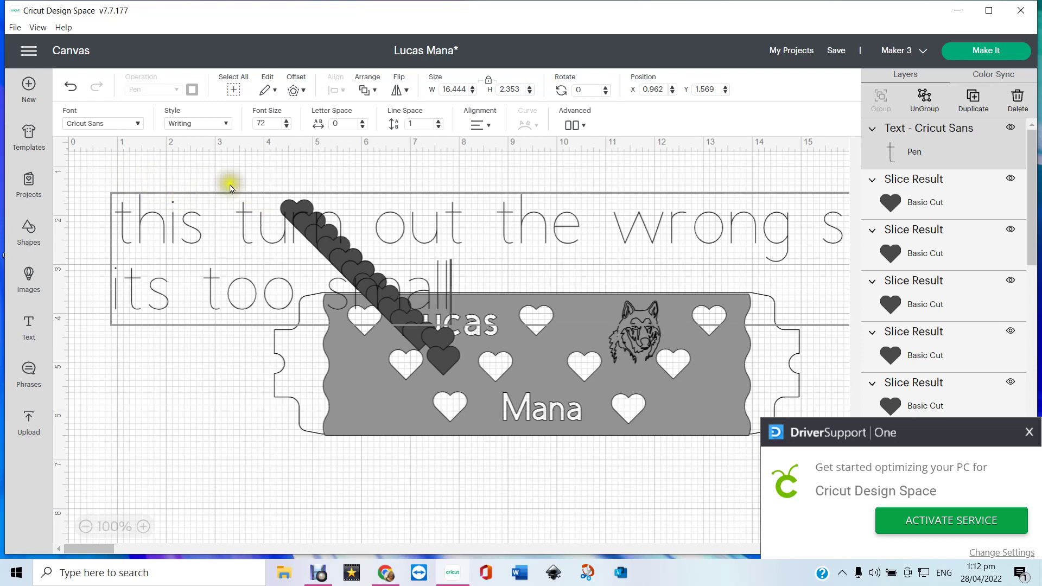
- Break the note before 'wrong' so it reads 'this turn out the' / 'wrong size' / 'its too small'
click(187, 373)
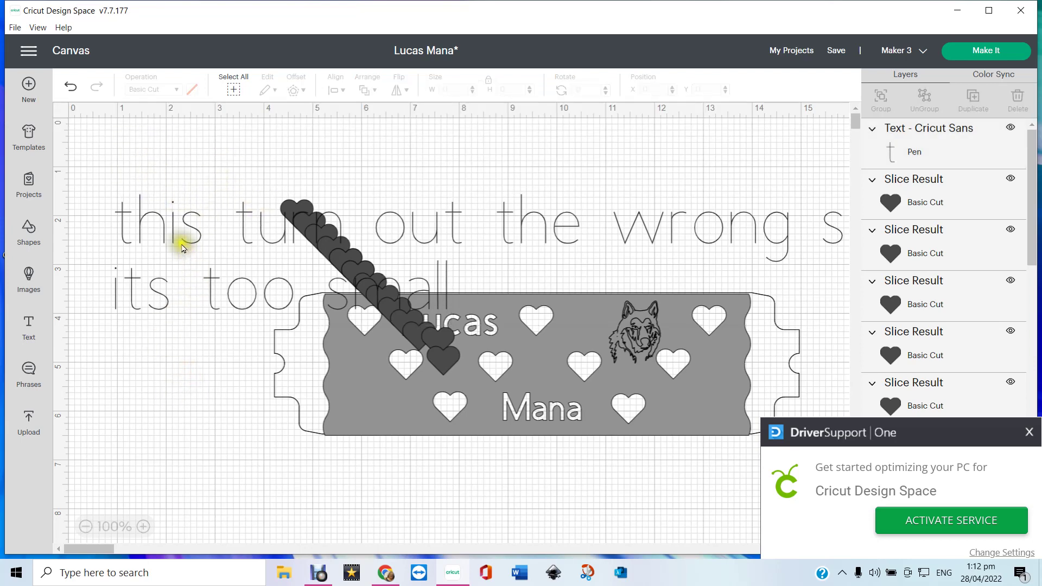
click(168, 224)
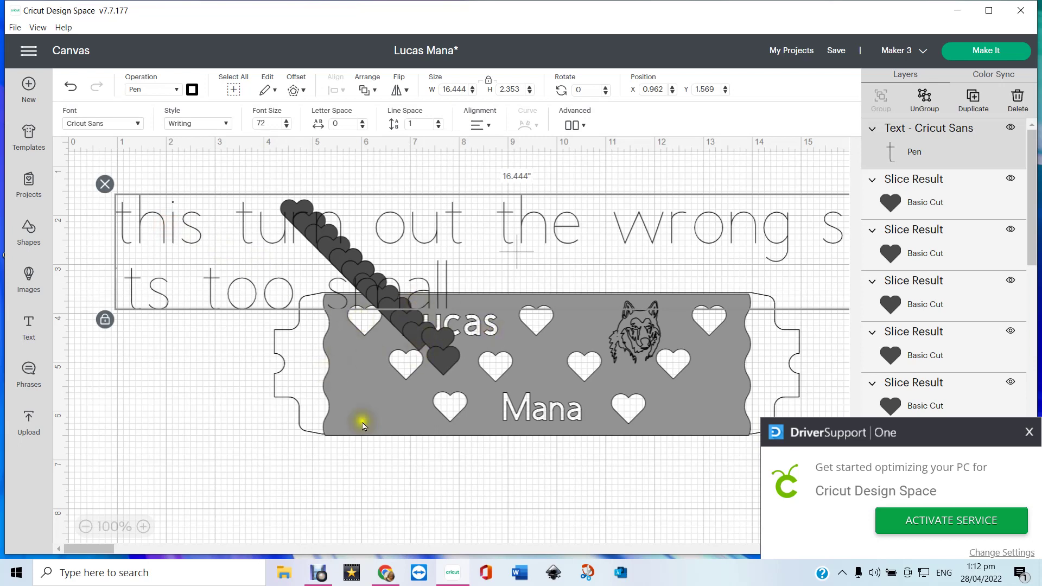
click(103, 549)
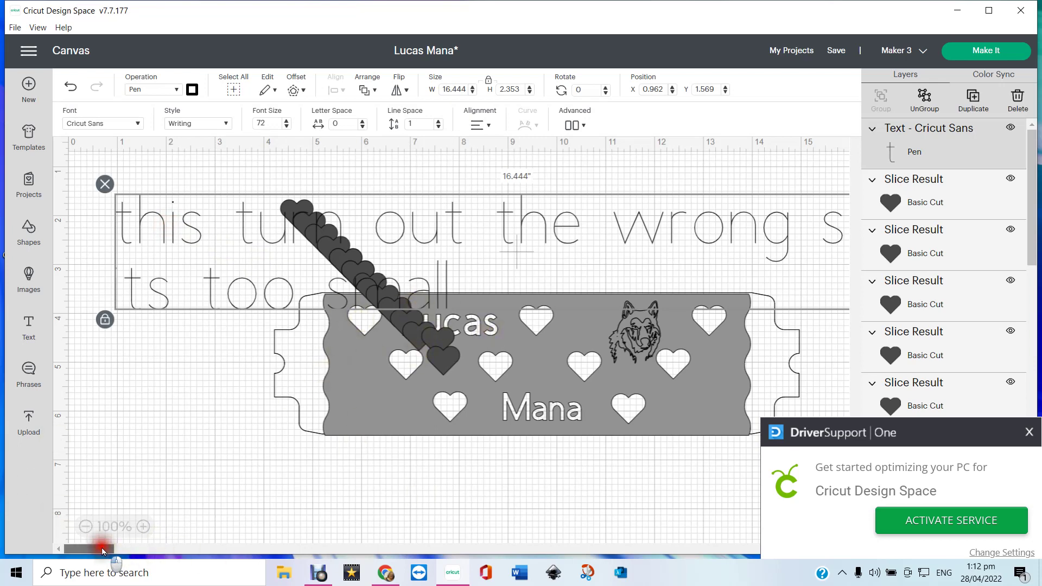
drag(103, 549, 106, 549)
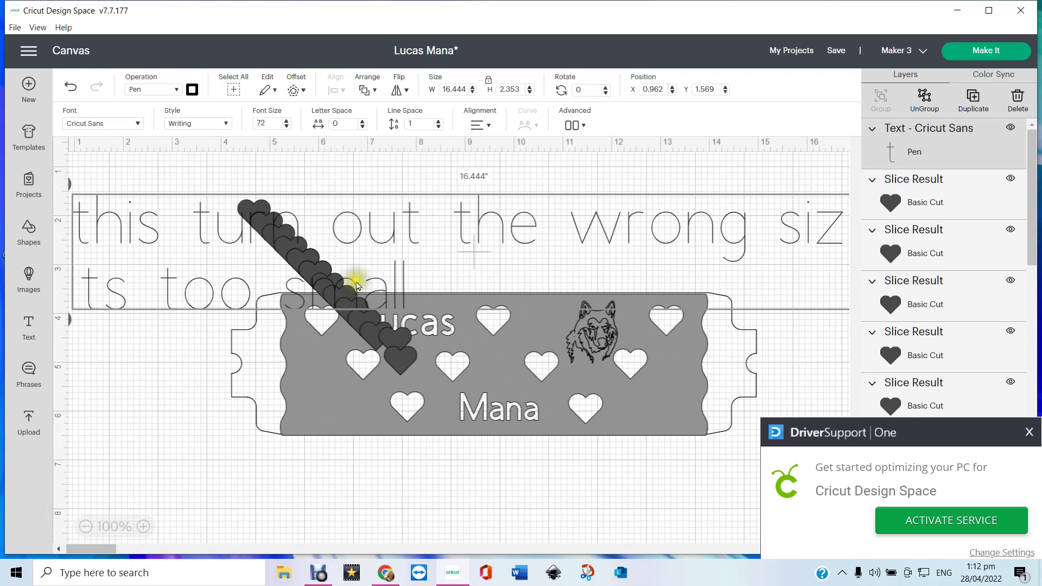
click(570, 221)
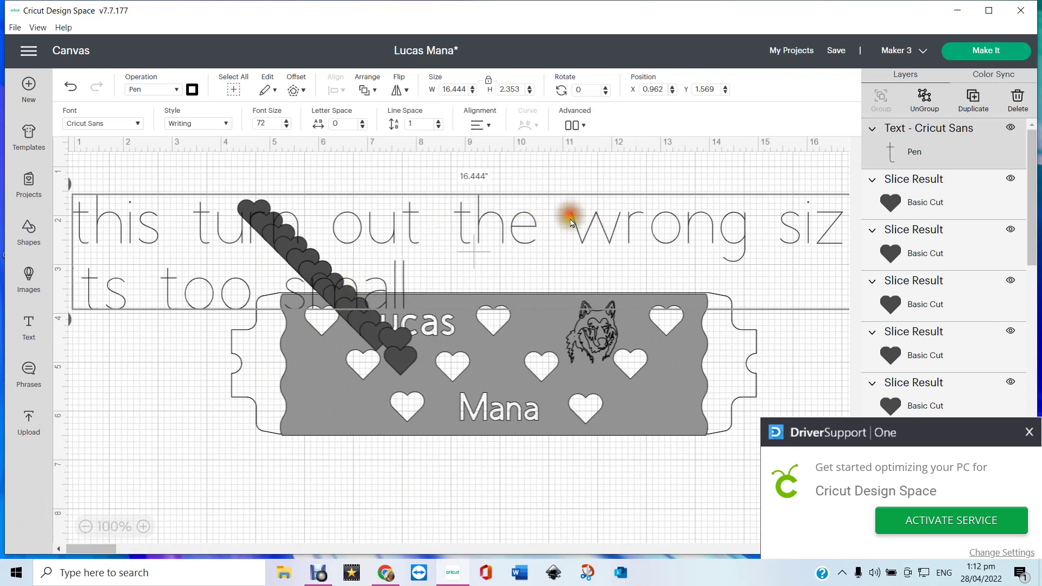
drag(566, 222, 562, 227)
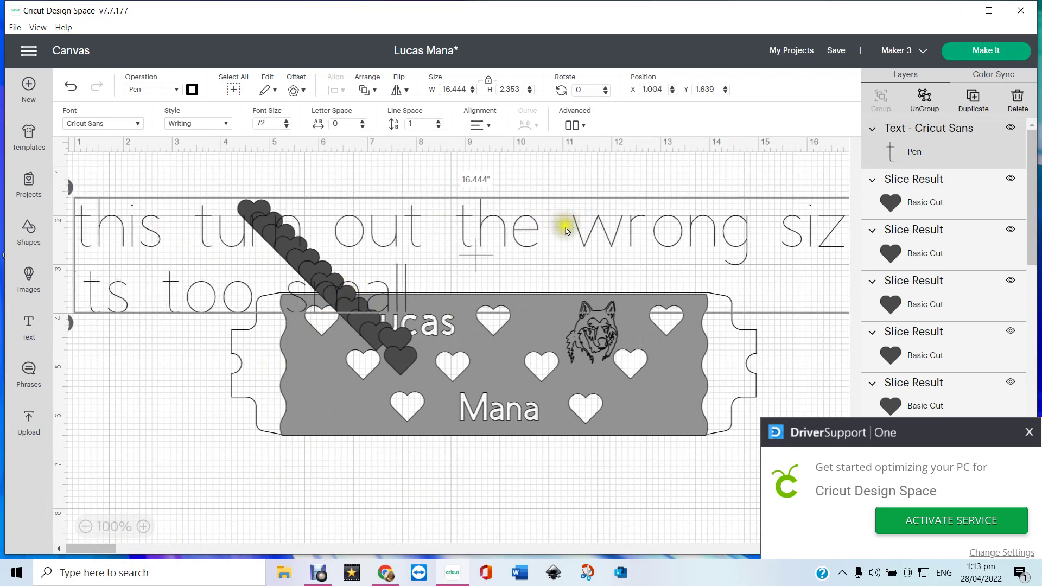
double_click(567, 228)
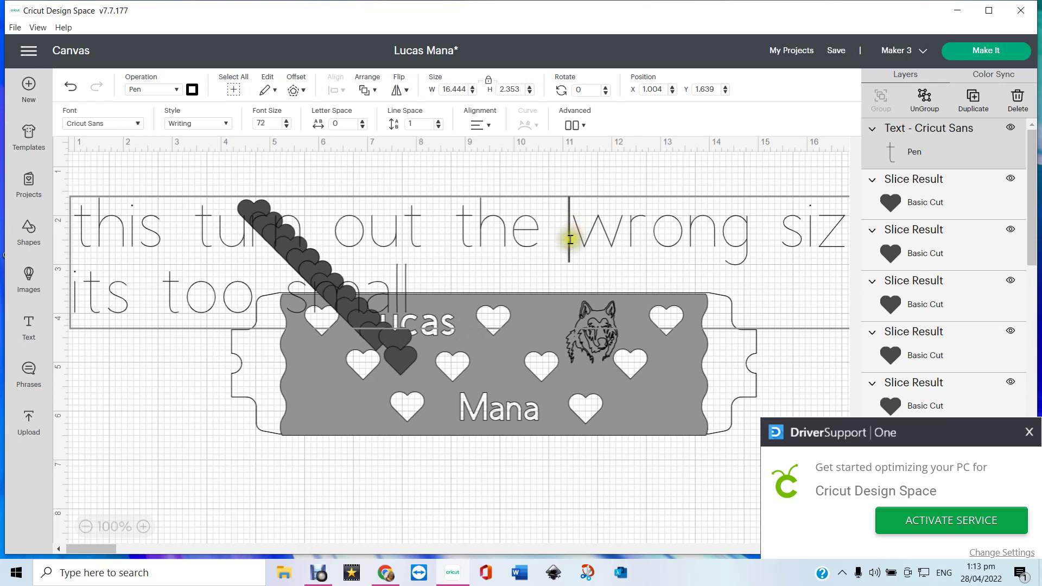
key(Return)
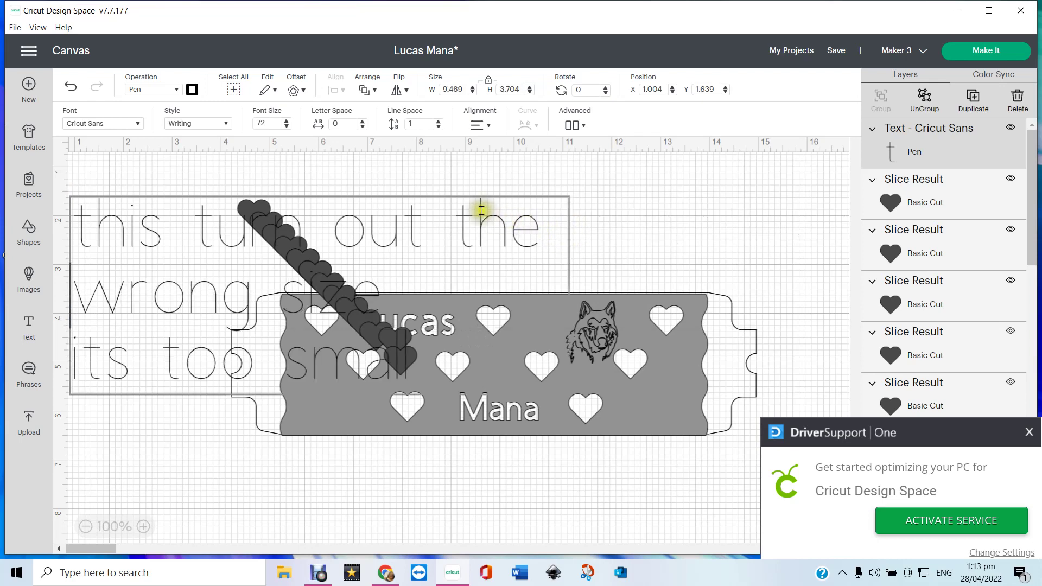
drag(193, 239, 215, 222)
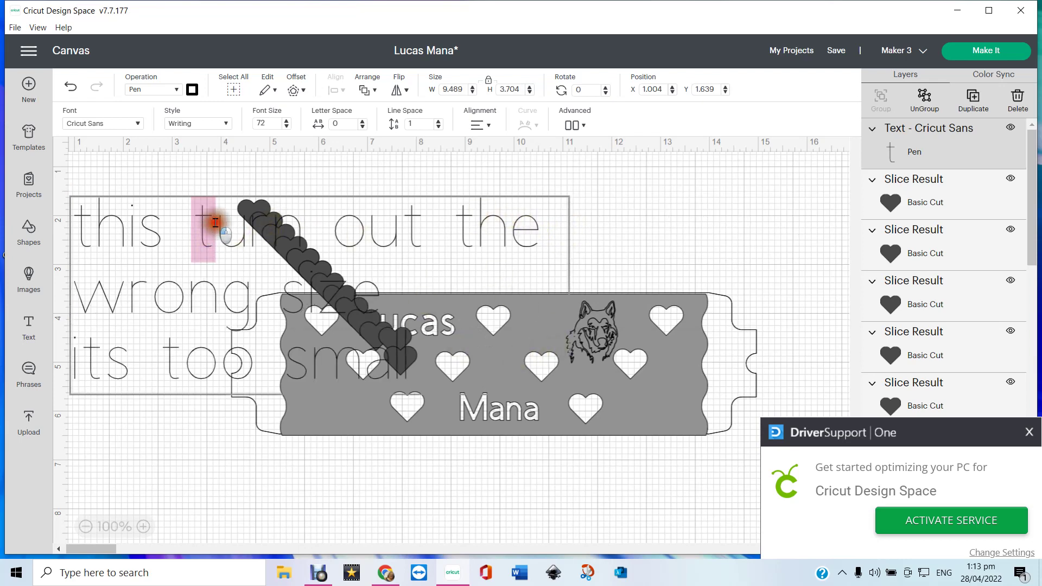
key(Left)
click(179, 200)
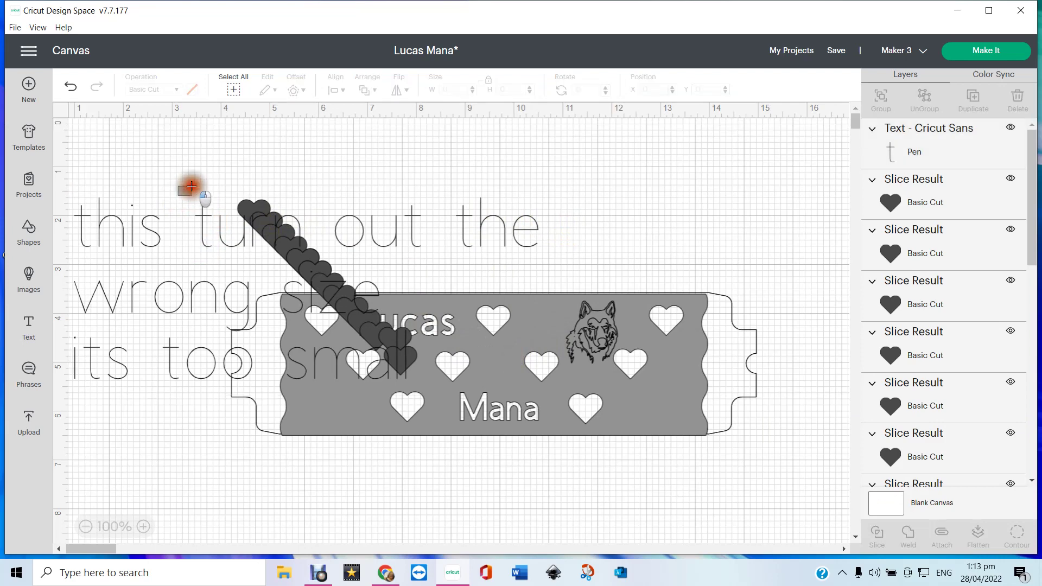
- Scale the note to 3.52 in wide and drag it above the cup wrap banner
click(410, 270)
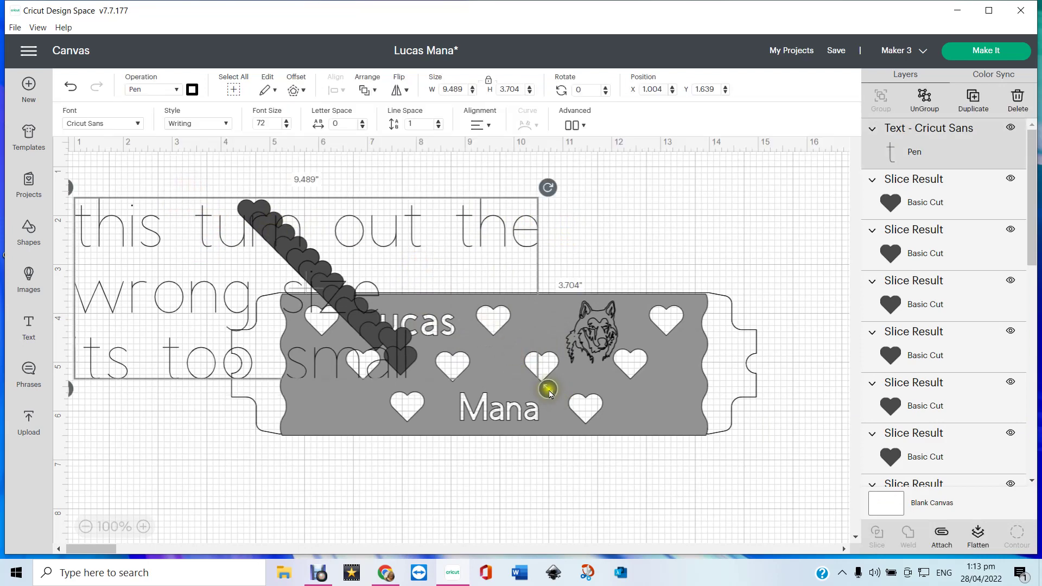
drag(548, 390, 217, 234)
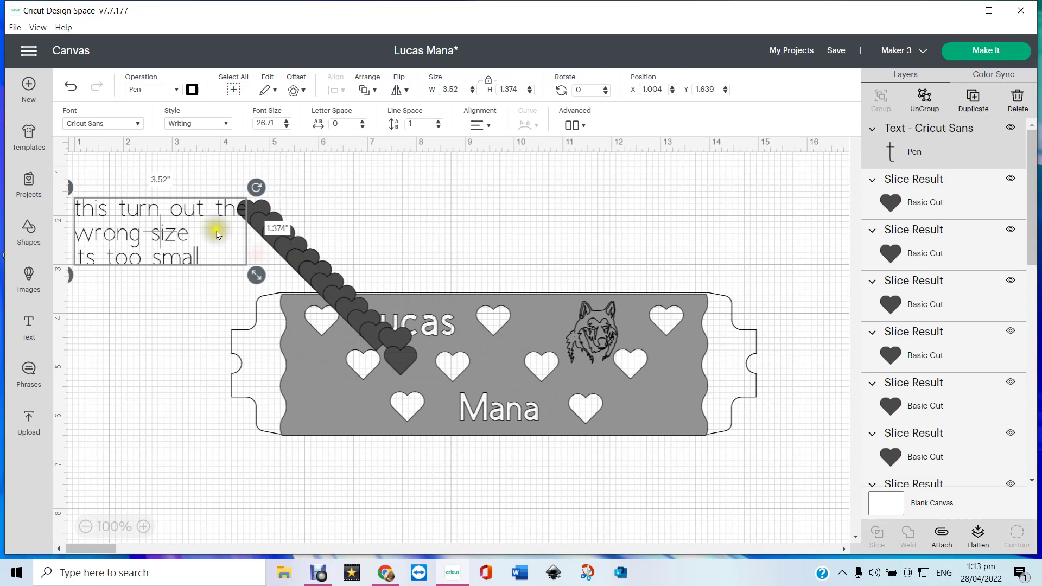
drag(118, 237, 420, 237)
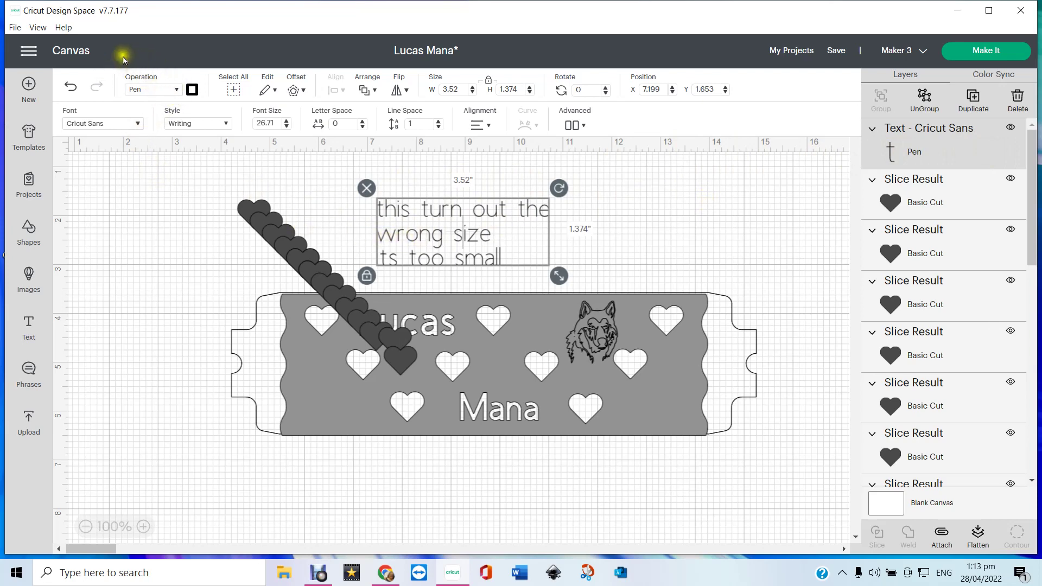
- Change the note's Operation from Pen to Guide so it turns pink
click(177, 89)
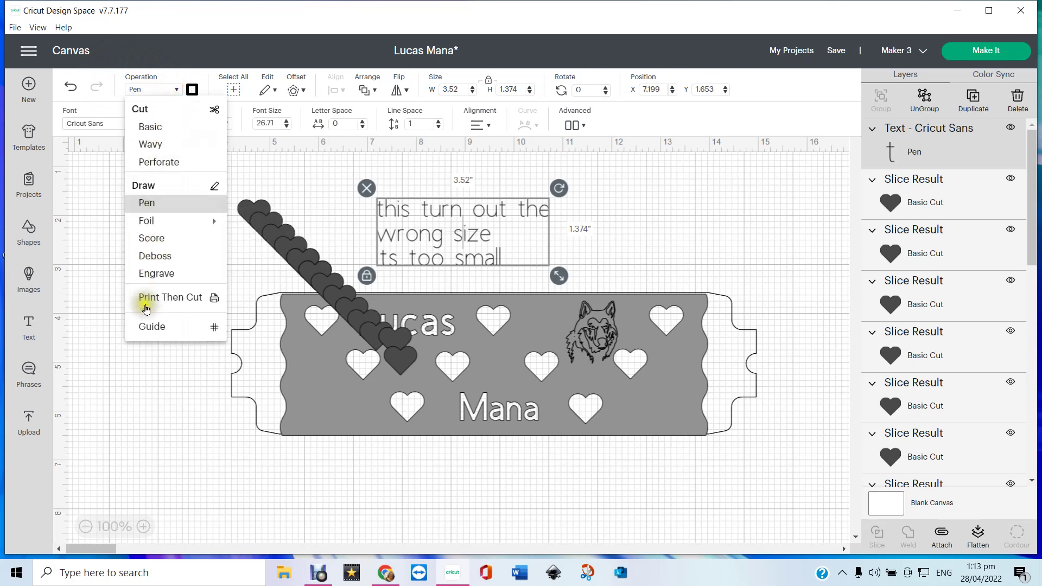
click(151, 327)
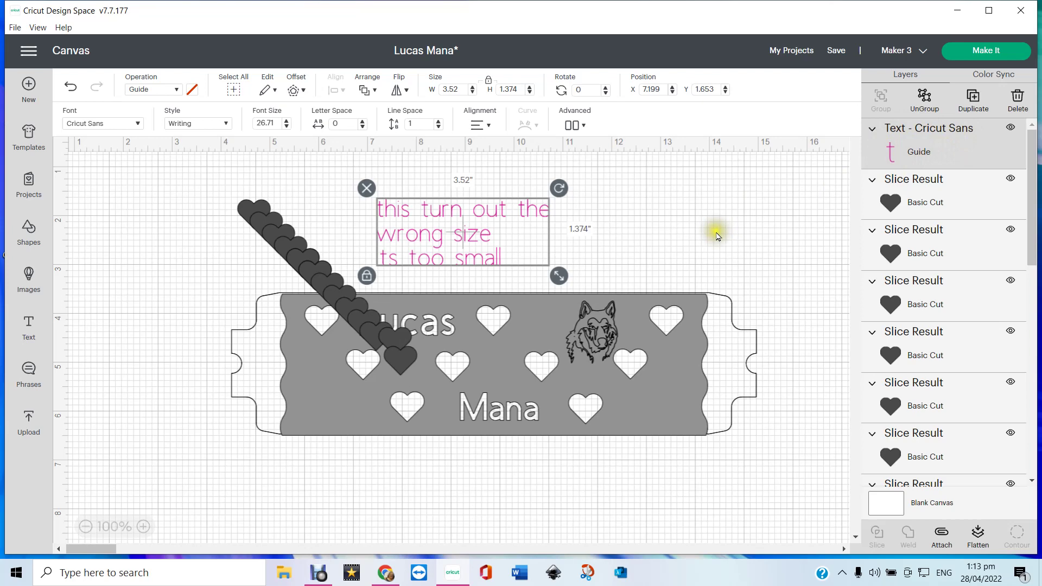
click(982, 52)
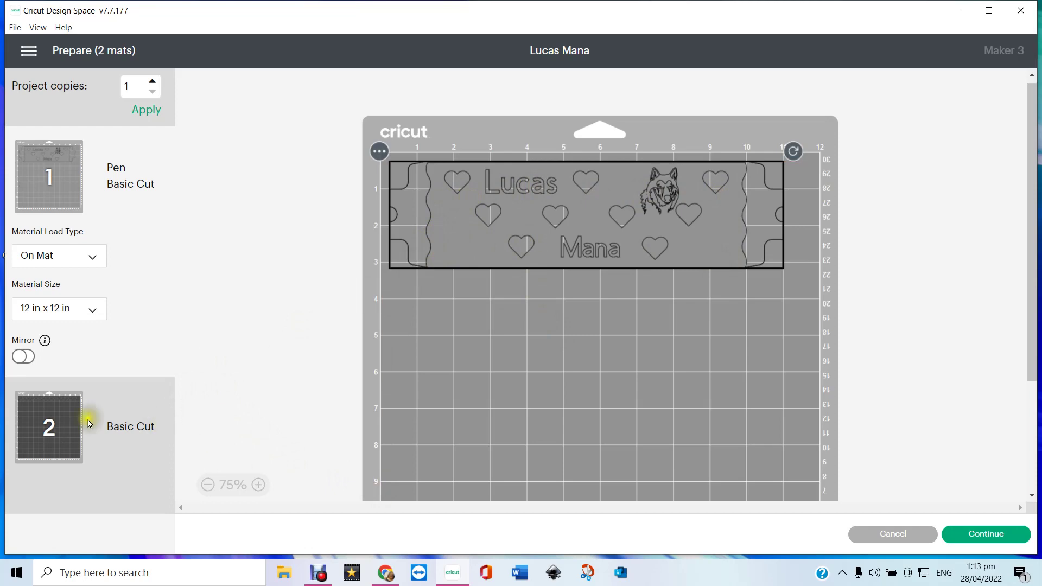
click(57, 428)
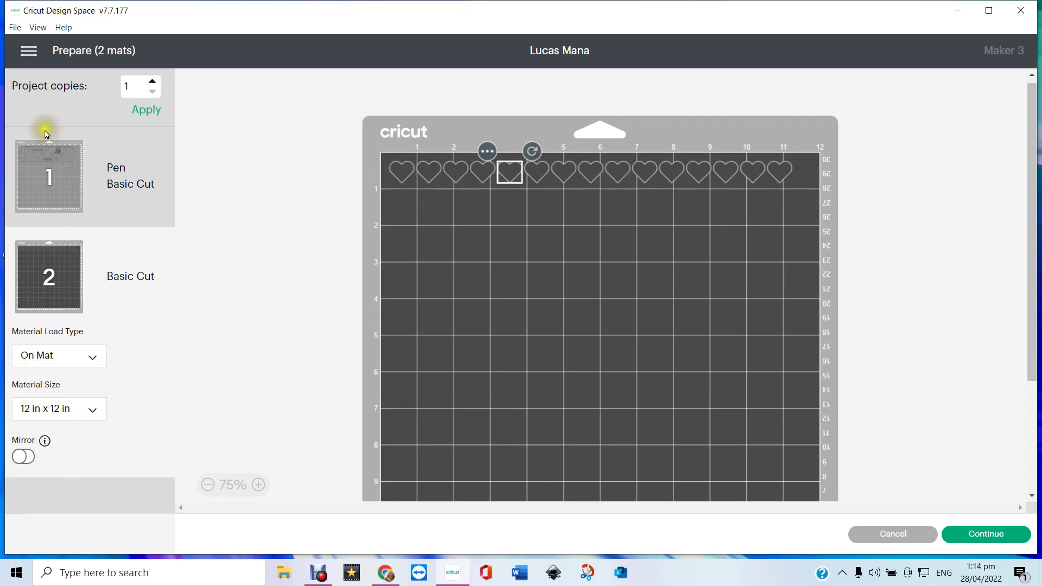
click(30, 52)
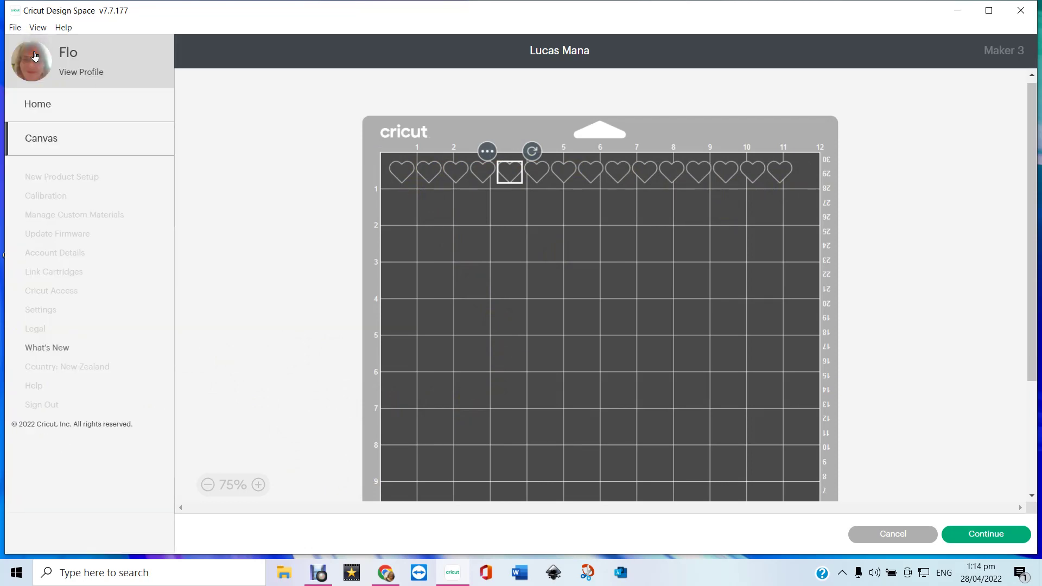
click(46, 143)
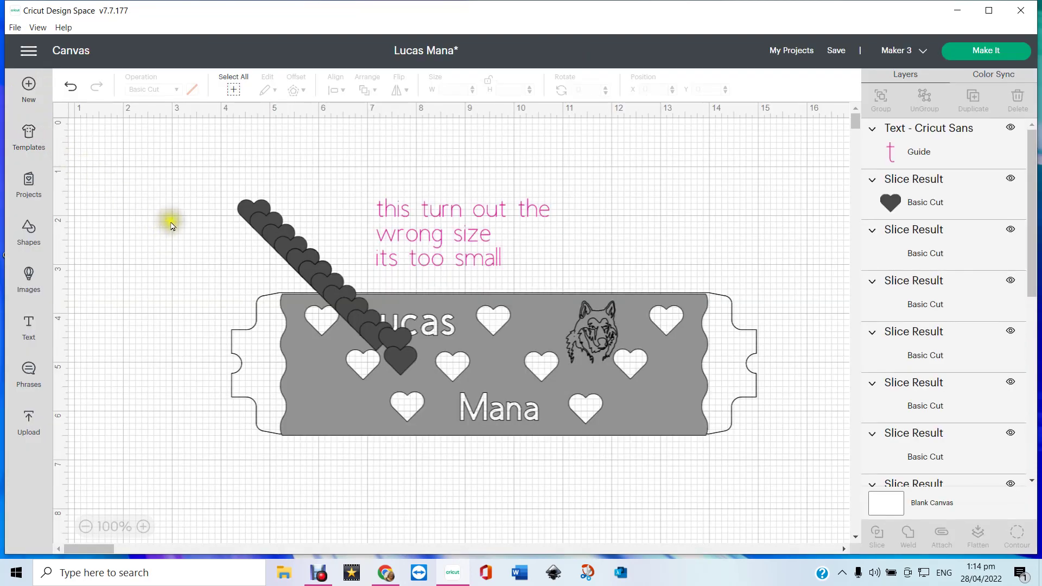
- Set the pink note back to a Pen operation with a red Brick pen colour
click(439, 231)
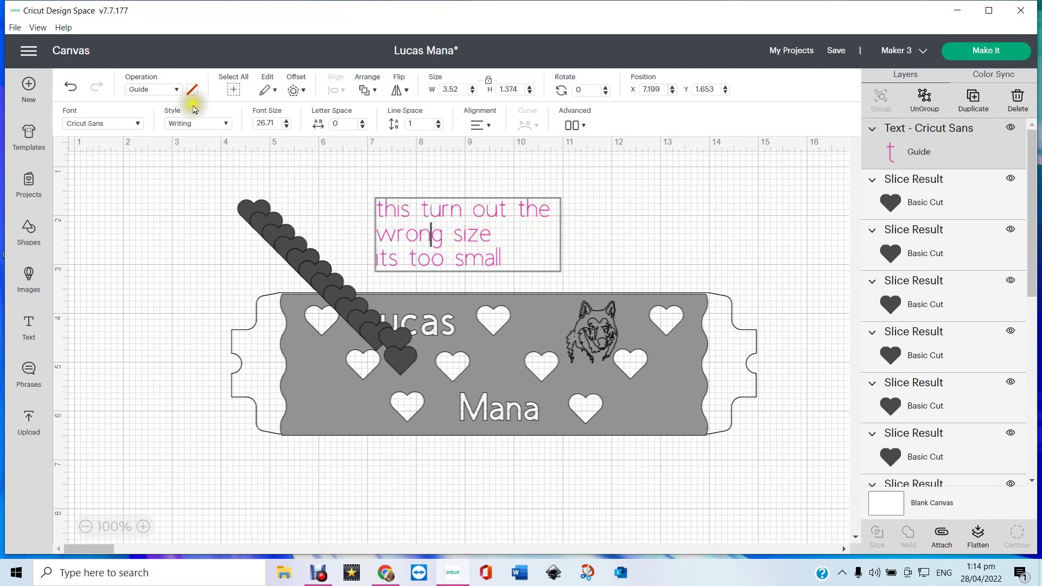
click(172, 91)
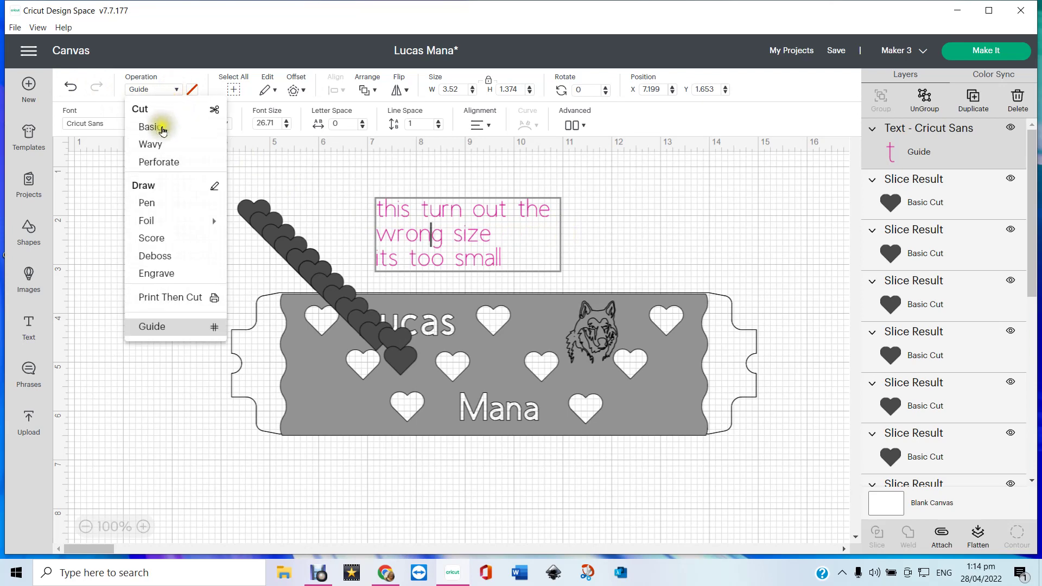
click(153, 205)
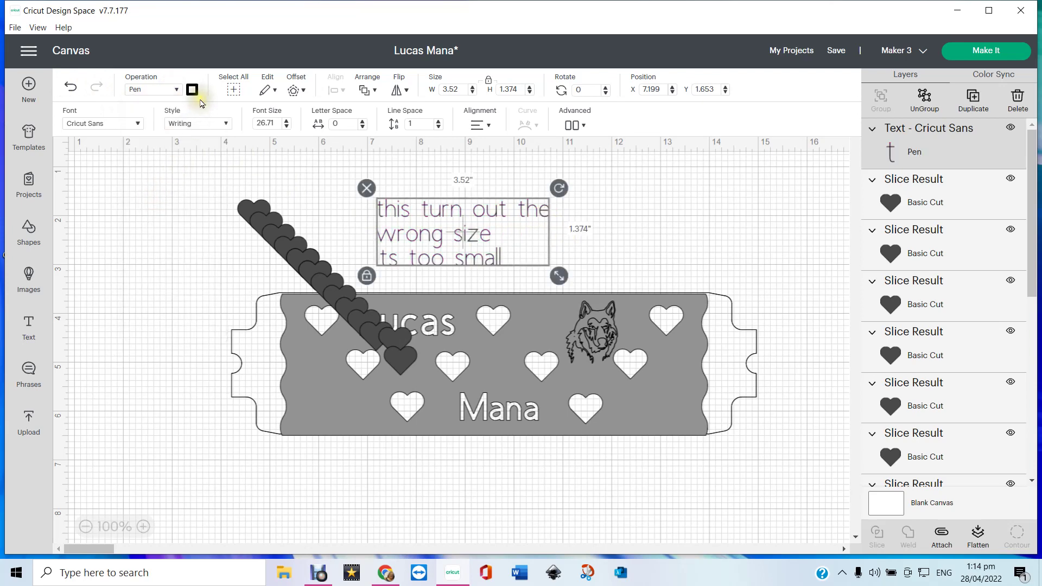
click(193, 91)
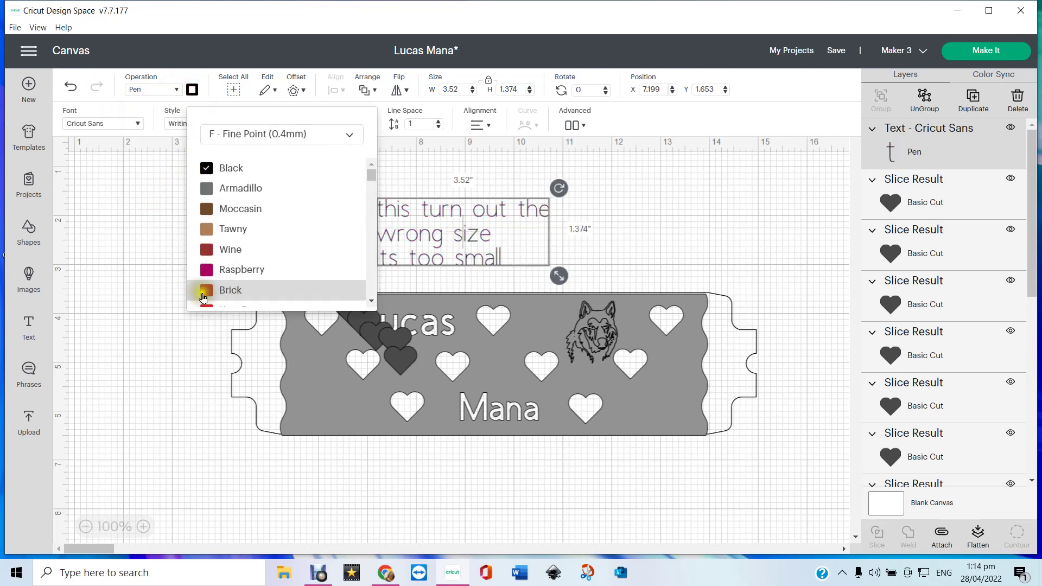
click(209, 309)
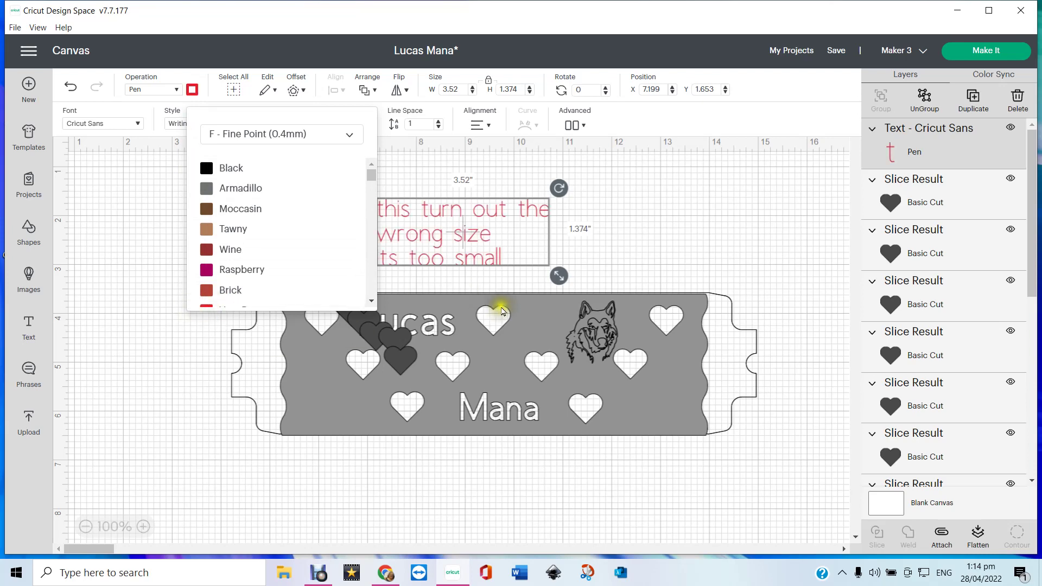
- Send the project to Make It and preview mat 2, the Pen mat holding the red note
click(982, 50)
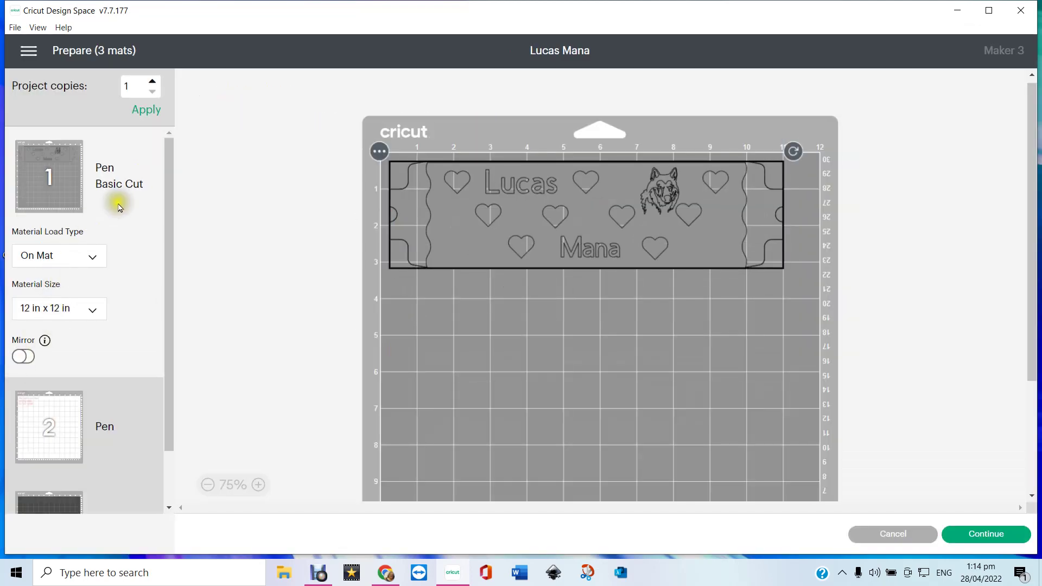
scroll(105, 455, down, 2)
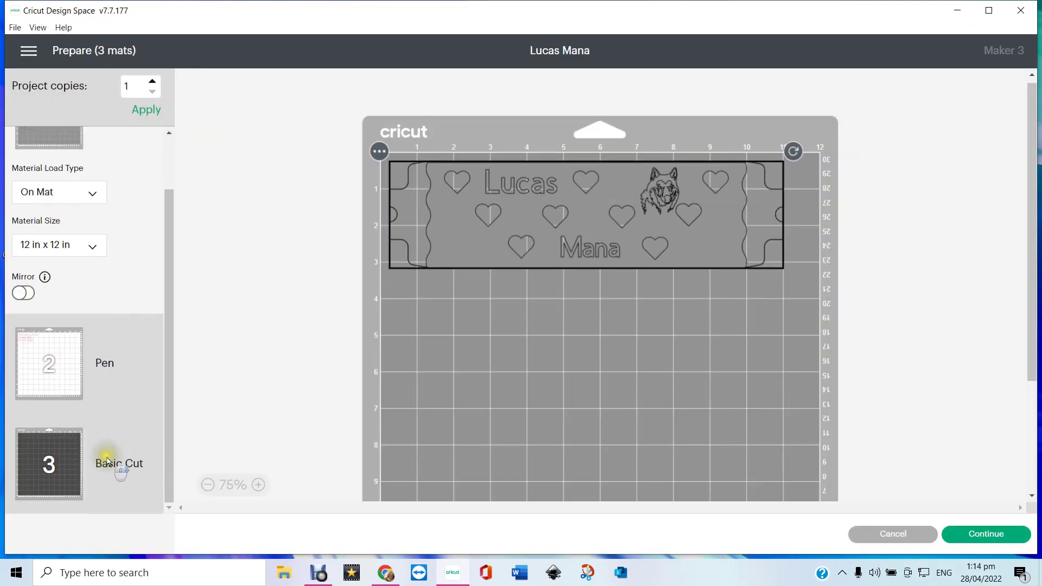
click(48, 361)
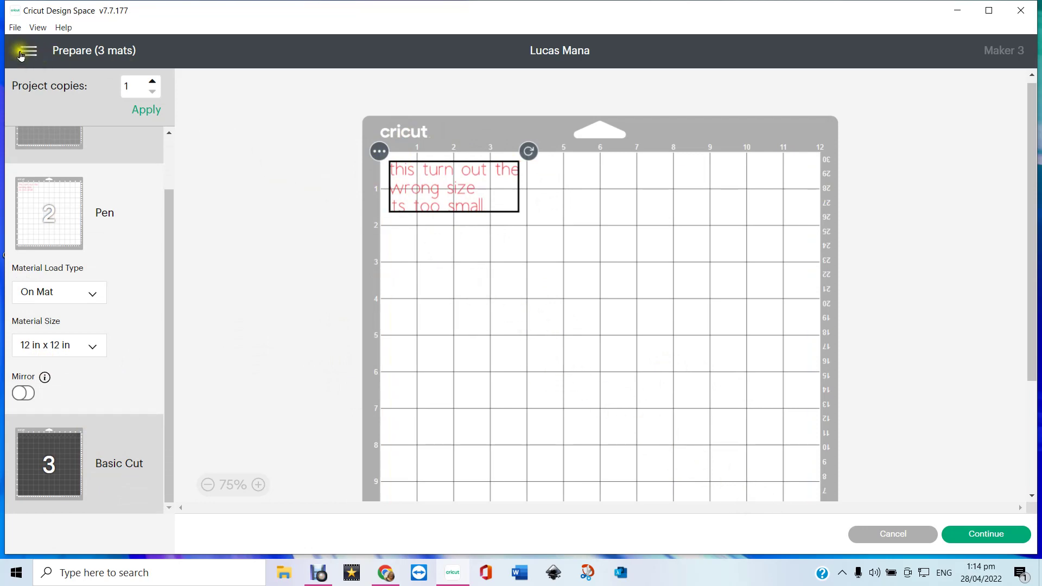
click(28, 51)
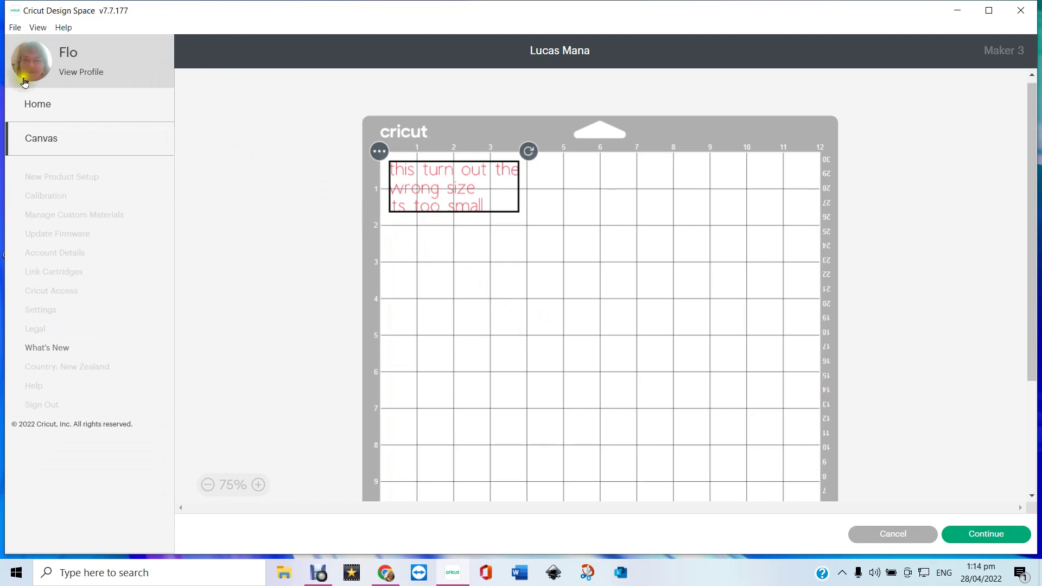
- Return to Canvas and switch the red note's Operation back to Guide
click(46, 142)
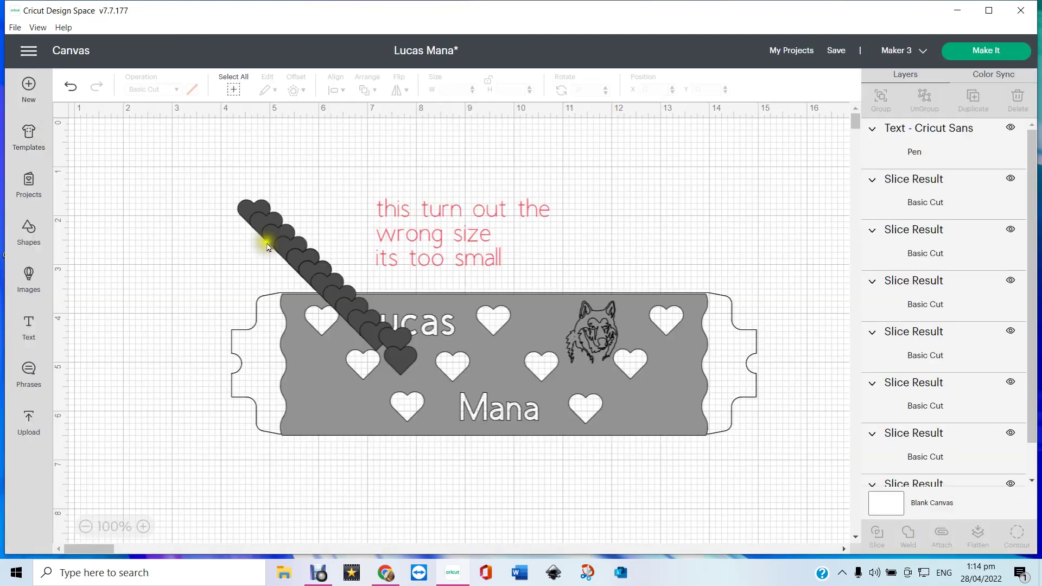
click(444, 217)
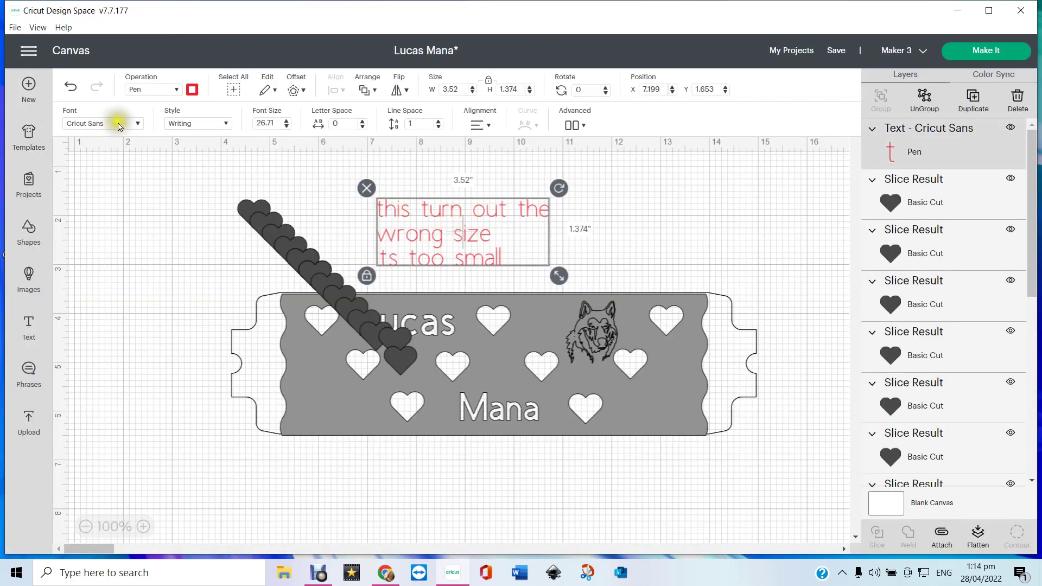
click(178, 90)
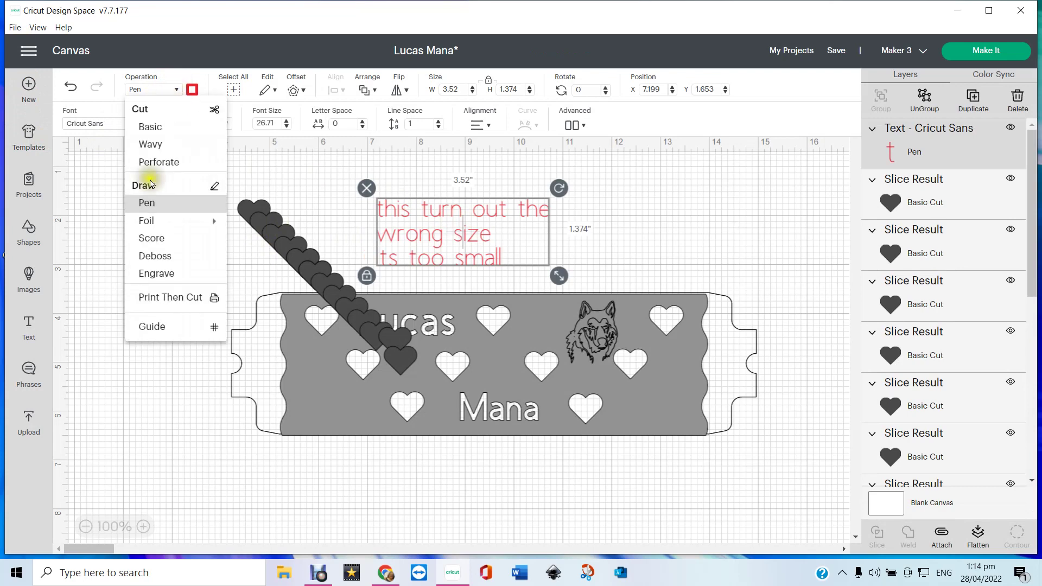
click(152, 326)
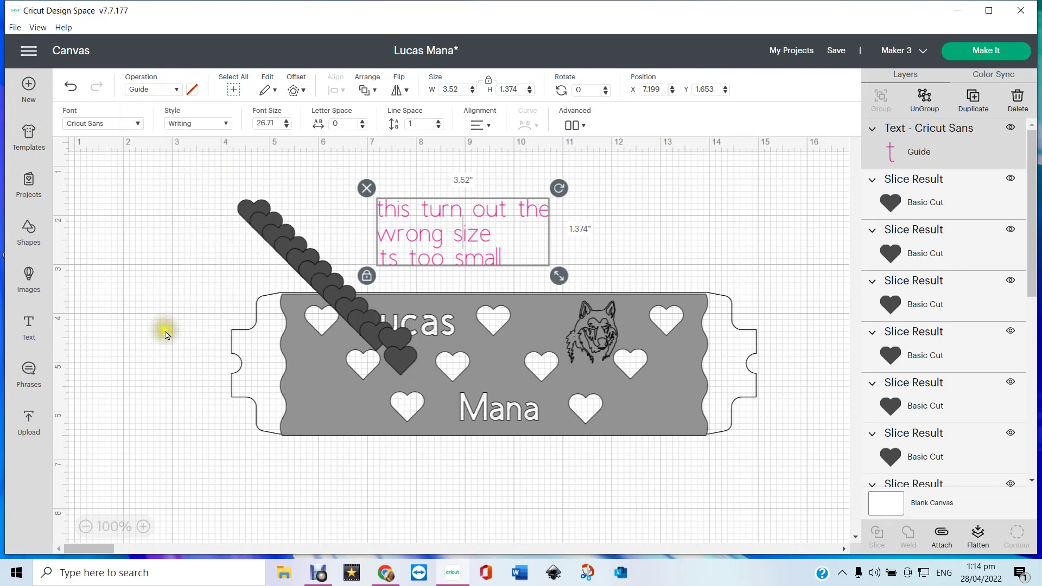